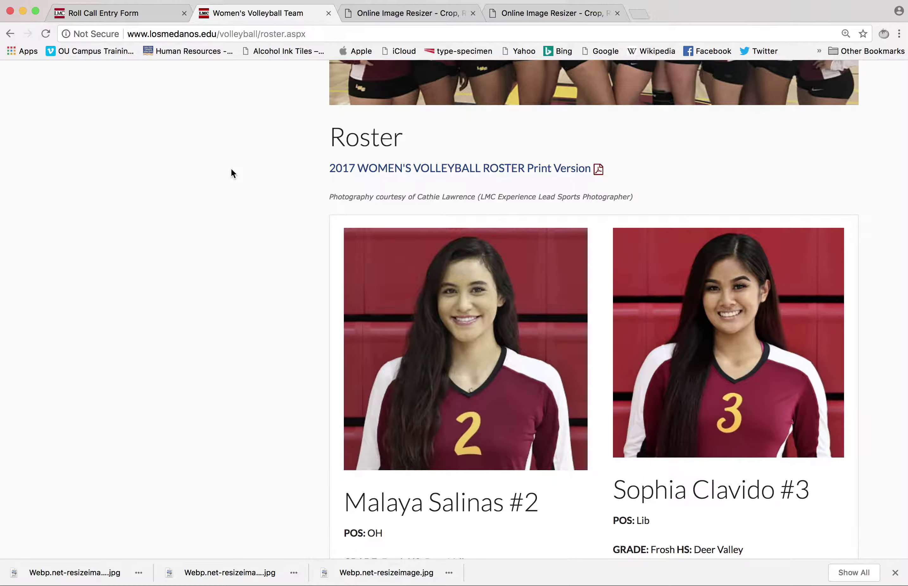
Step: Look over the volleyball roster photos and open the number 2 player's photo in its own tab to check its pixel dimensions
scroll(231, 171, up, 3)
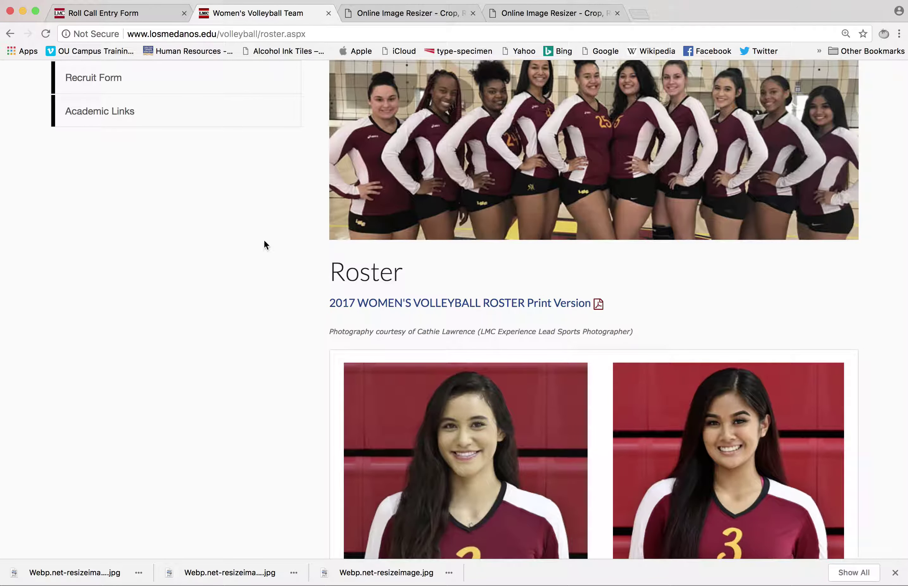
scroll(266, 244, down, 3)
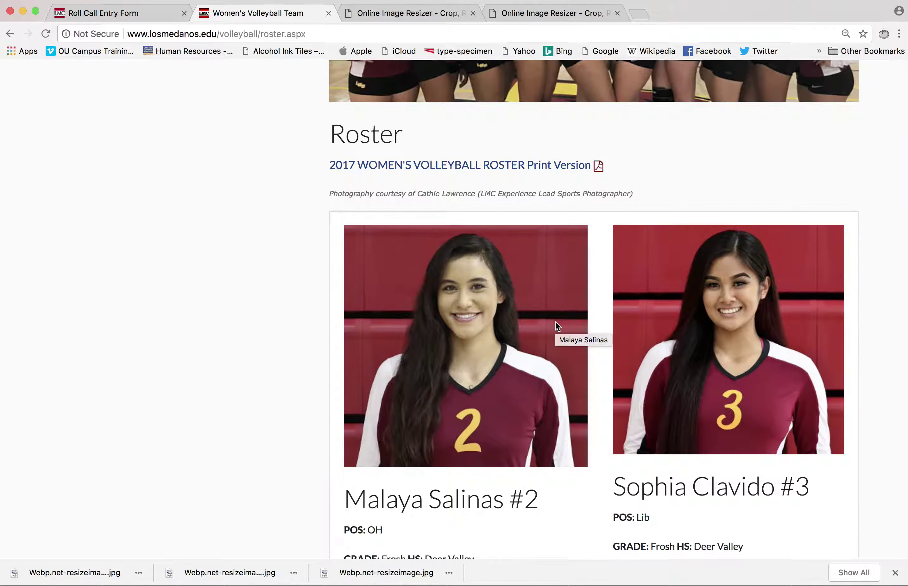
scroll(555, 321, down, 4)
scroll(555, 326, up, 3)
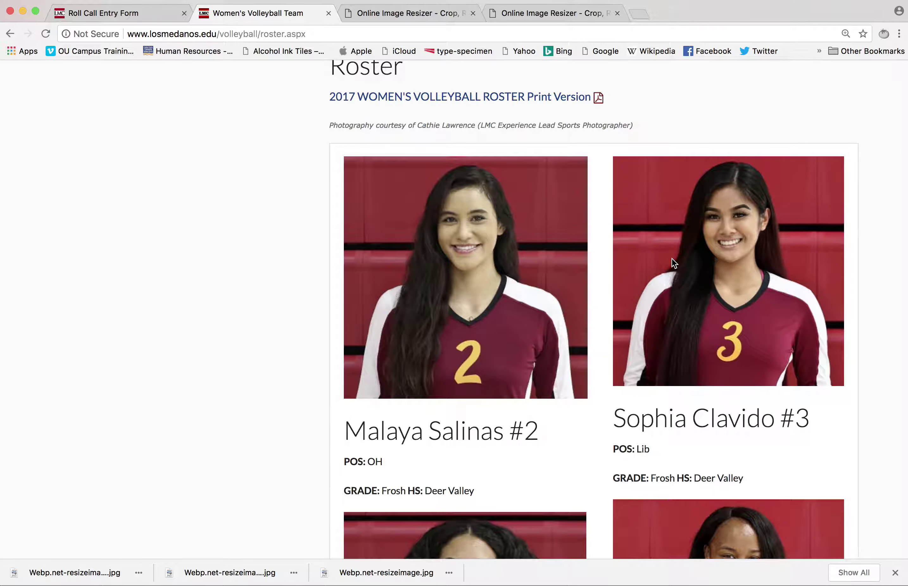
scroll(672, 258, down, 6)
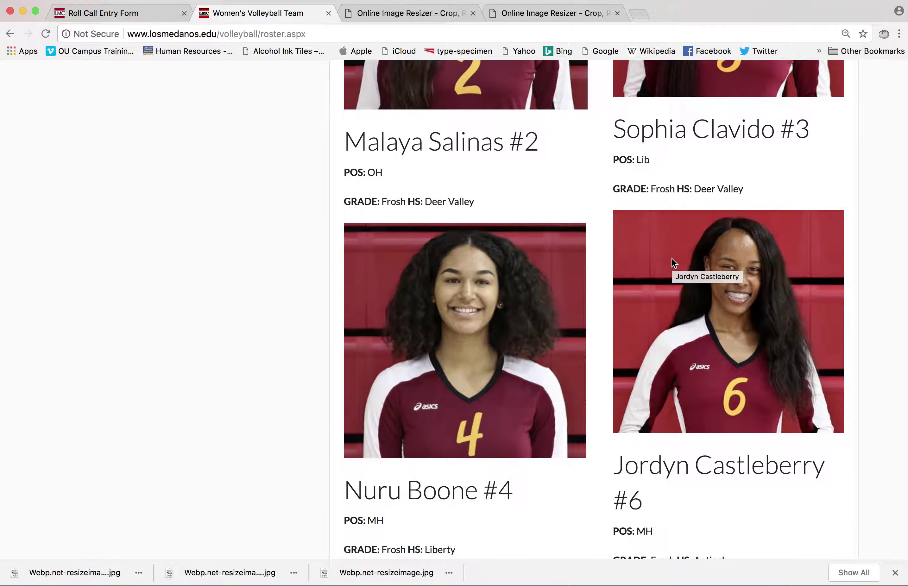
scroll(671, 258, up, 8)
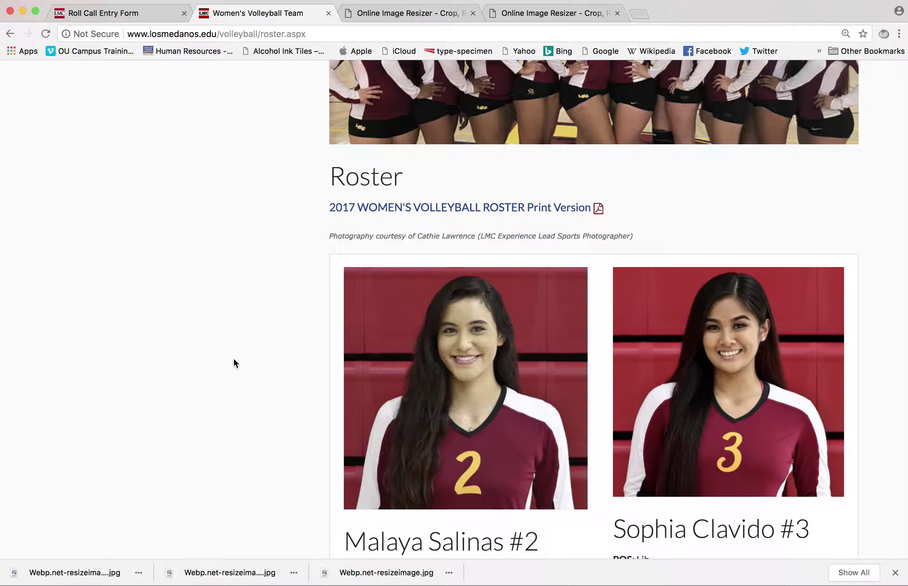
right_click(410, 377)
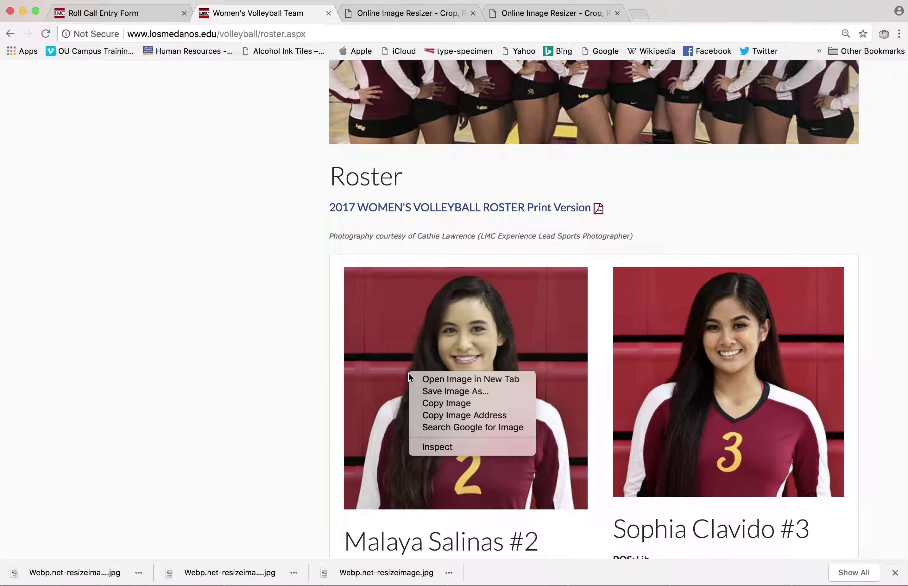
click(423, 379)
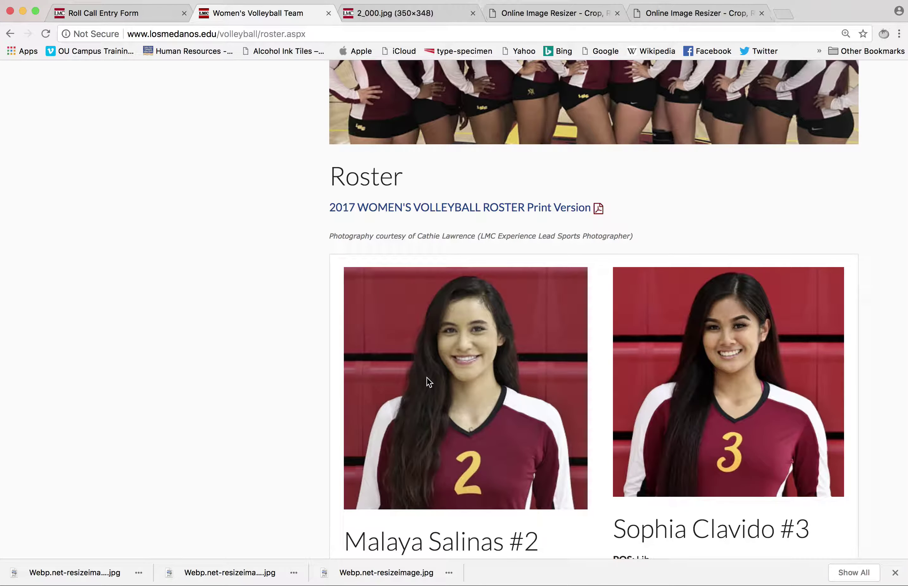
drag(353, 1, 398, 176)
click(386, 71)
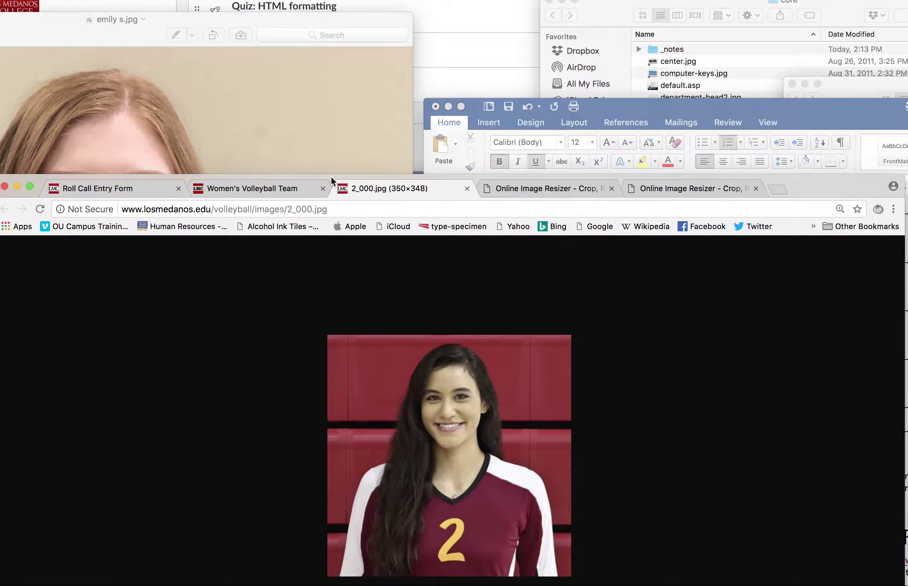
Step: Switch to the ResizeImage.net page and look over its crop, resize, output format and optimization options
click(331, 177)
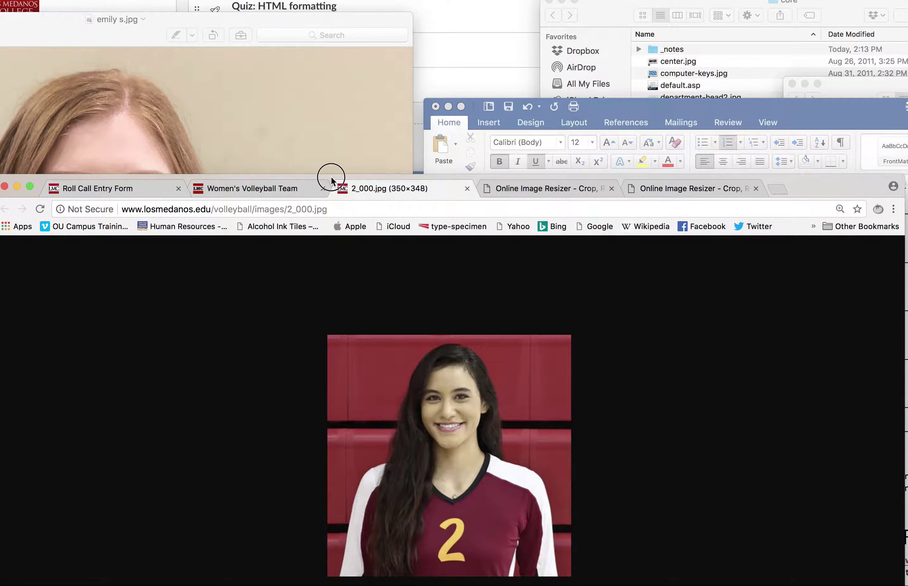
click(531, 194)
drag(339, 178, 344, 37)
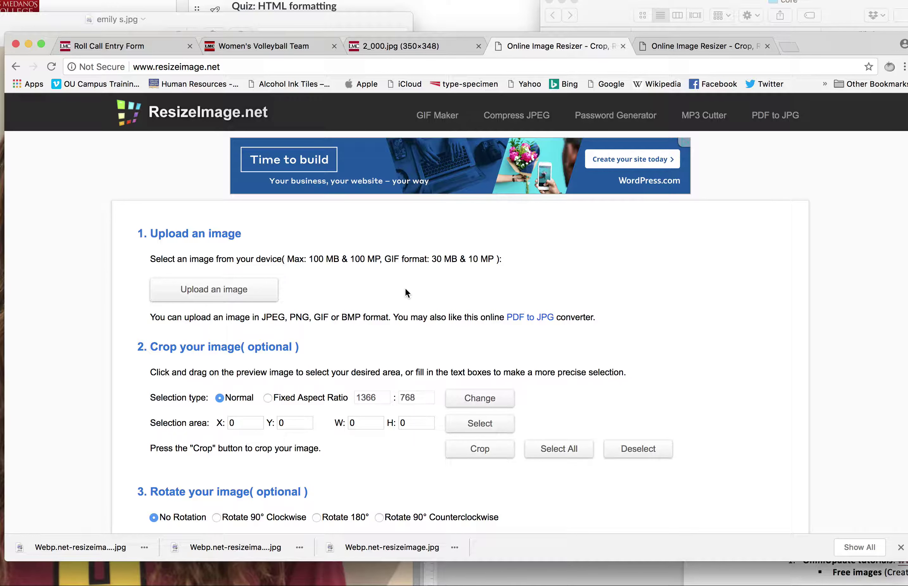
scroll(404, 287, down, 15)
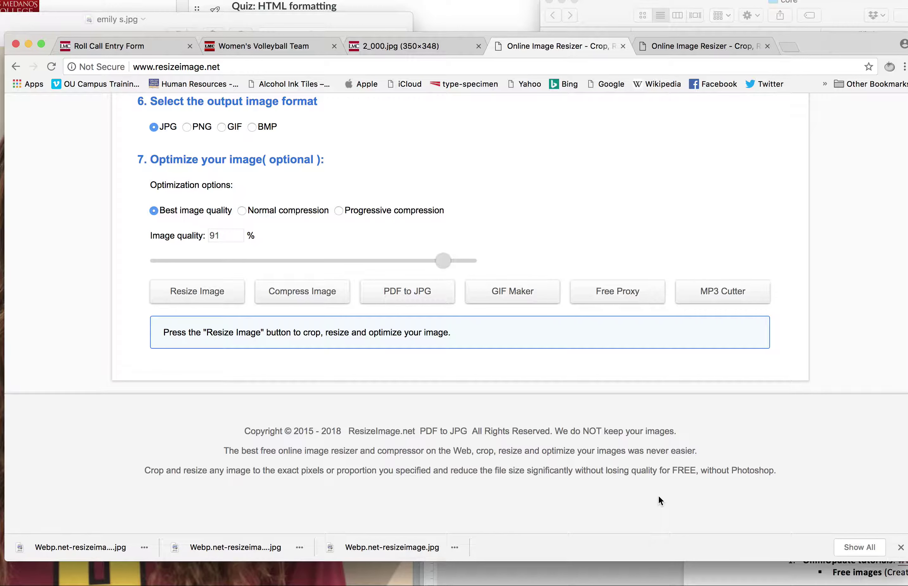
scroll(652, 492, up, 15)
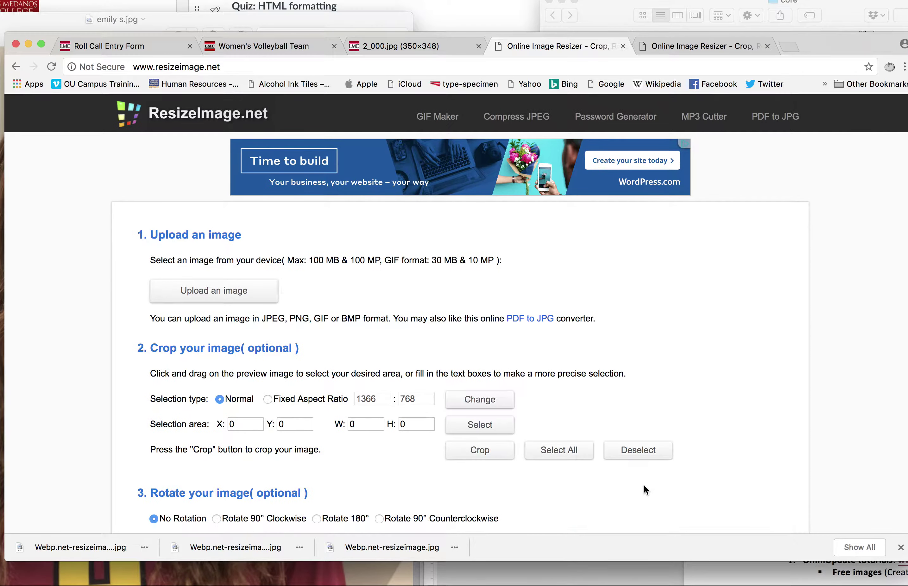
Step: Bring the number 9 player's original photo forward to view it and move its window clear of the resizer page
click(1, 366)
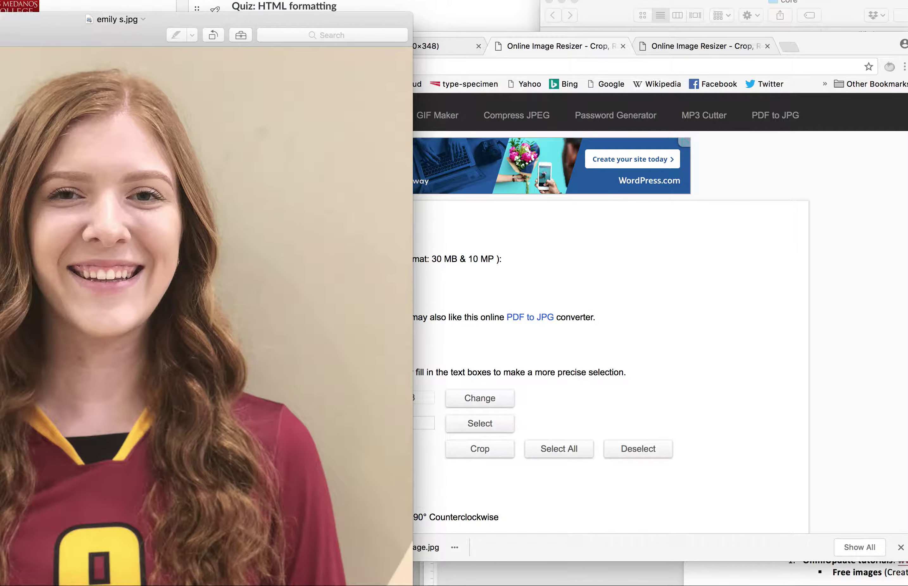
drag(0, 22, 375, 147)
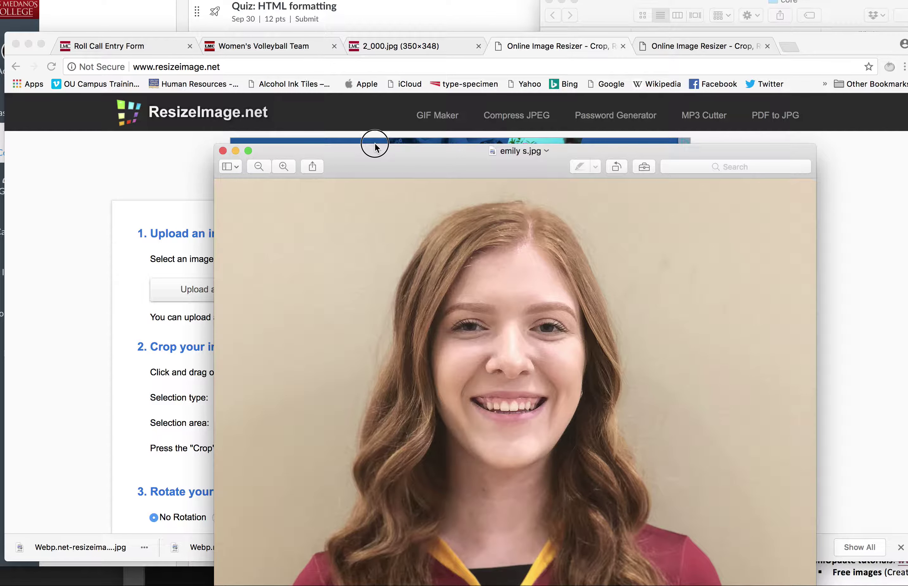
drag(375, 147, 0, 571)
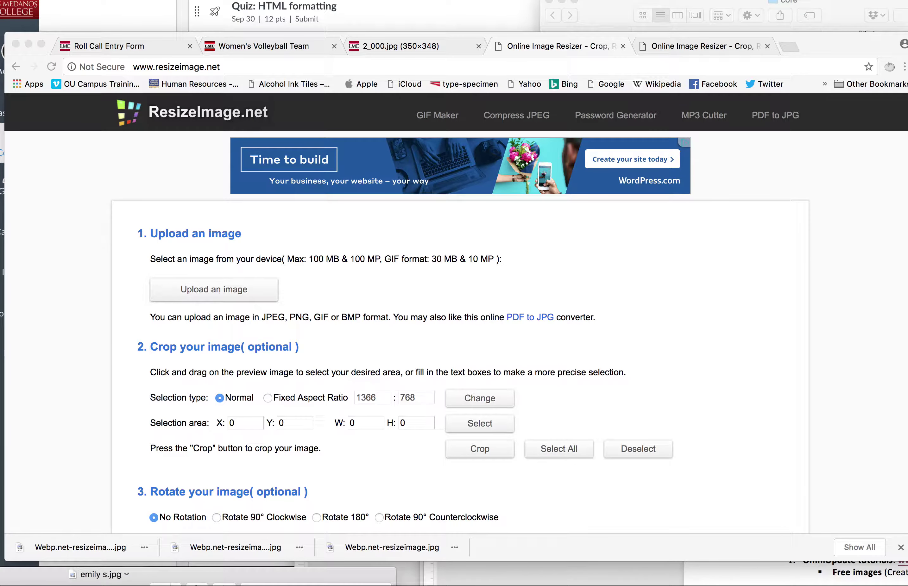
Step: Upload the number 9 player's JPG from the volley folder to the image resizer, checking its pixel dimensions beforehand
click(295, 279)
drag(212, 287, 230, 286)
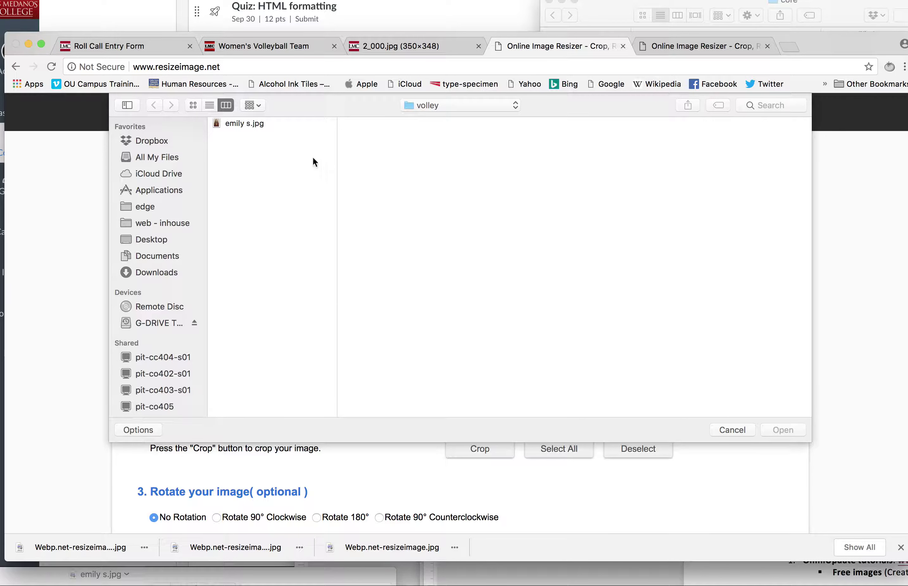
click(238, 125)
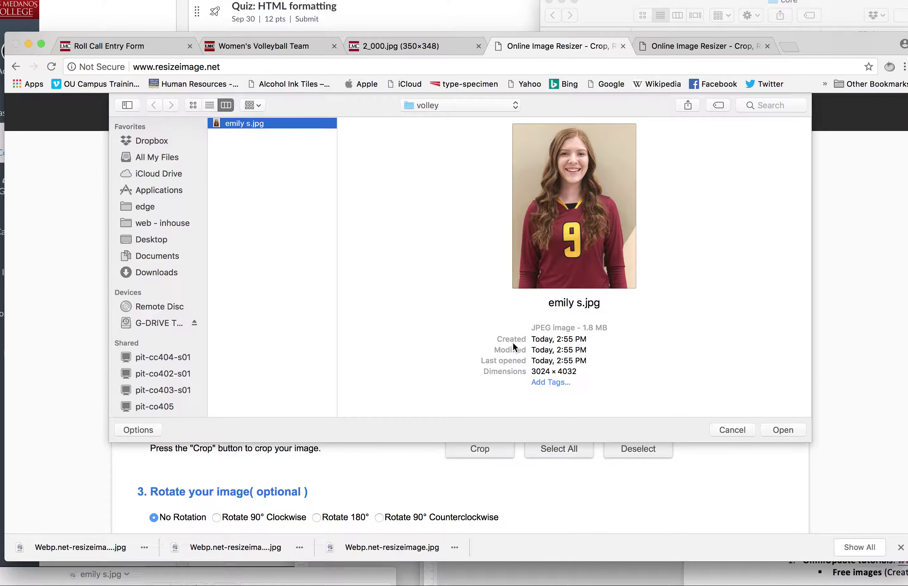
drag(592, 371, 529, 372)
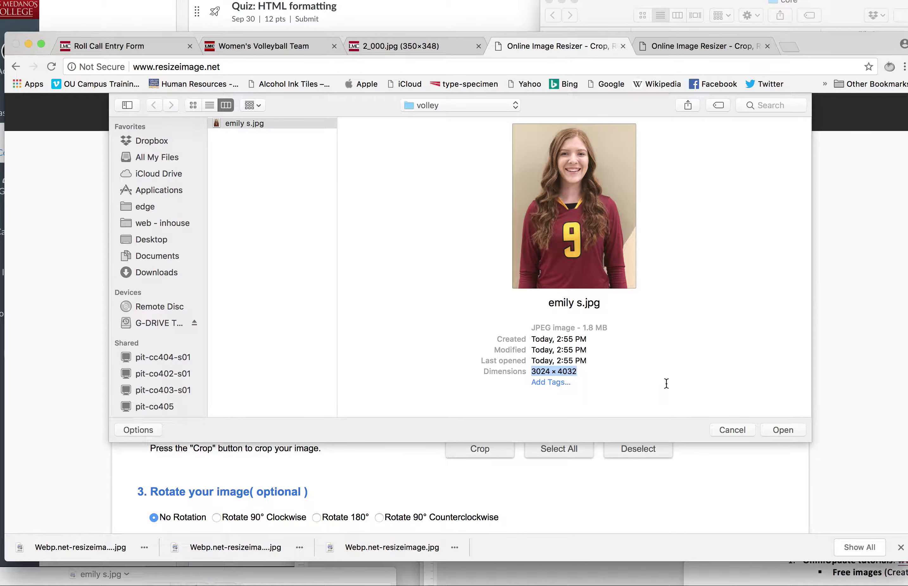
click(787, 429)
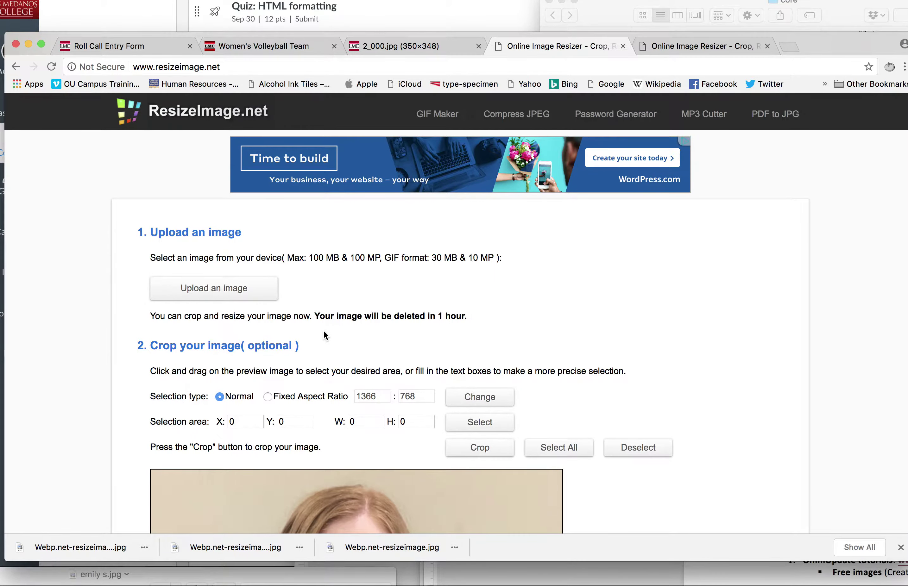
Step: Set the crop selection to a fixed aspect ratio of 350:348
scroll(324, 330, down, 7)
scroll(323, 330, up, 7)
scroll(323, 329, up, 5)
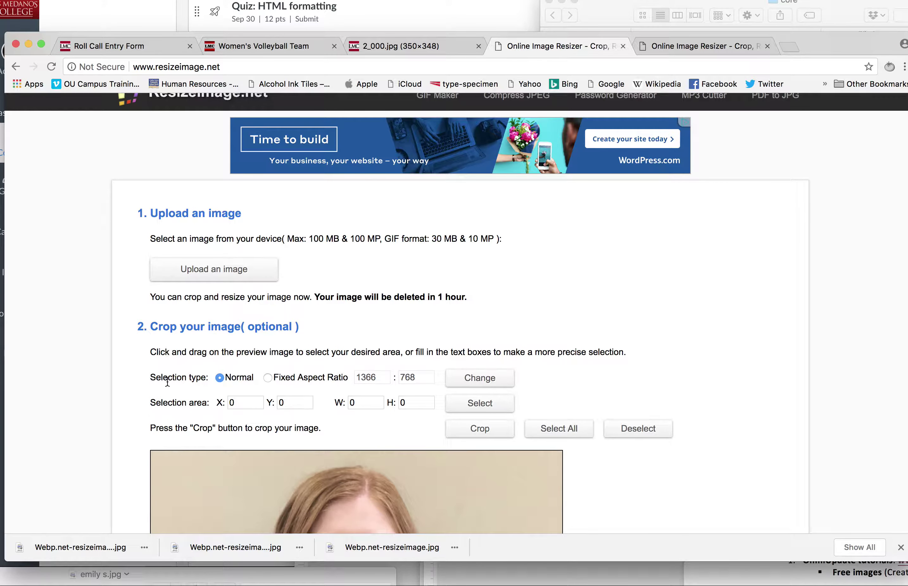
click(269, 378)
drag(383, 377, 338, 376)
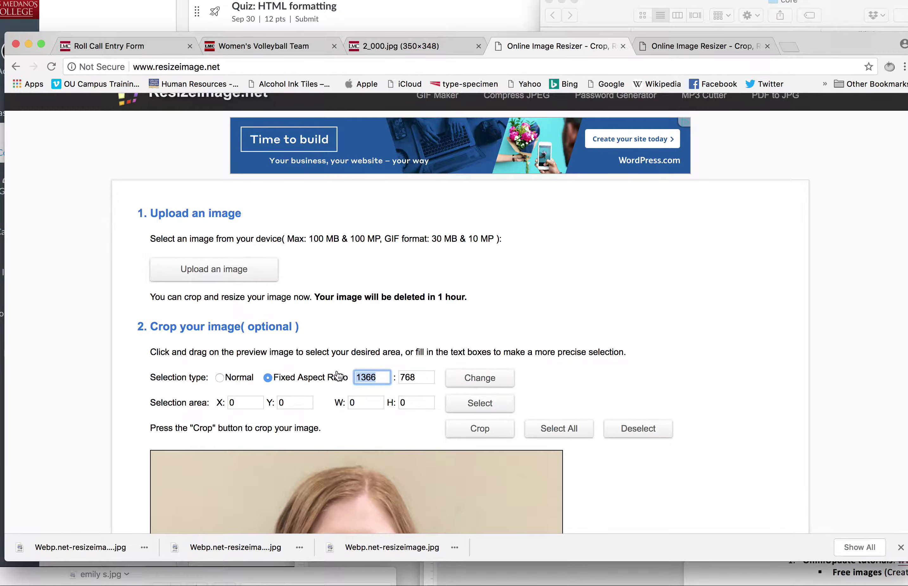
text(350)
key(Tab)
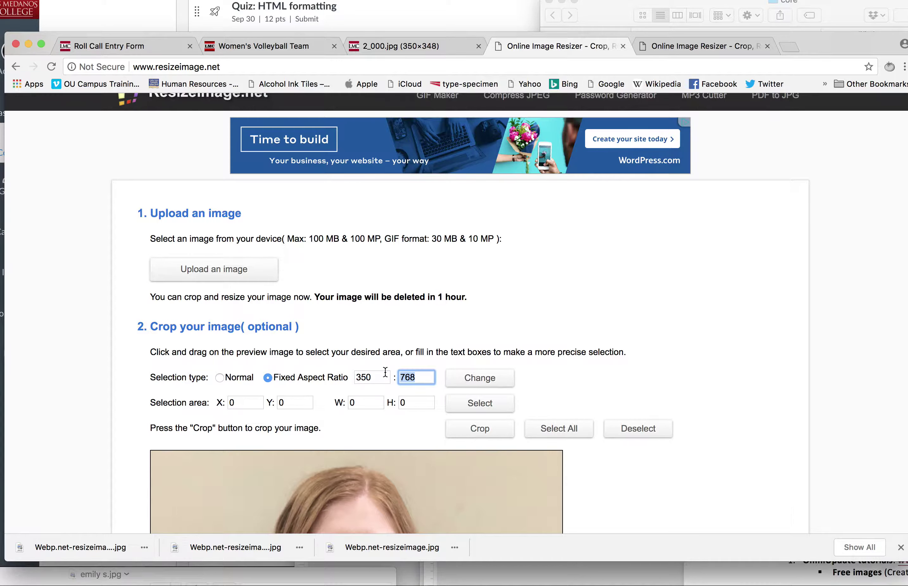
text(348)
Step: Crop the portrait to an area of about 2629 × 2615 px at X 177, Y 33, centred on the player's head and shoulders
scroll(574, 355, down, 3)
scroll(574, 354, down, 4)
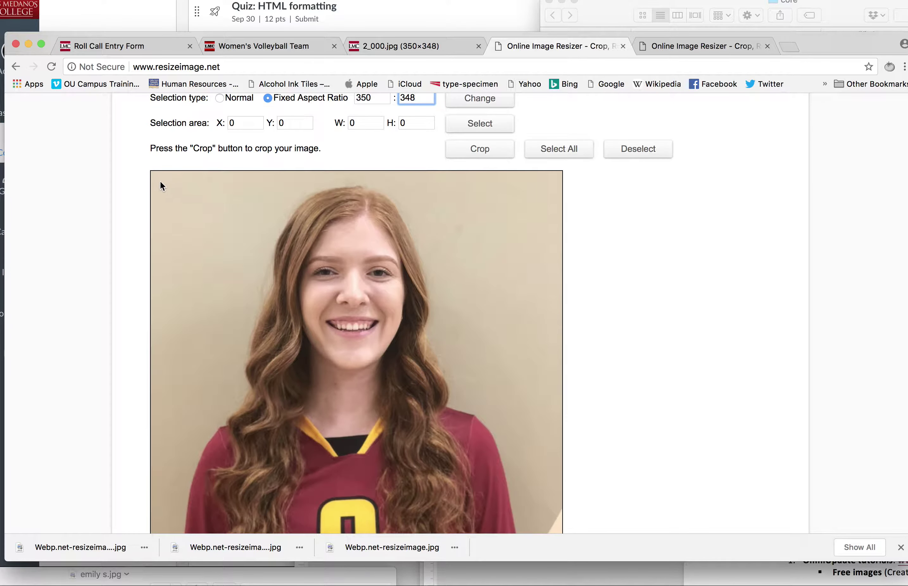
drag(168, 178, 535, 493)
scroll(613, 361, down, 2)
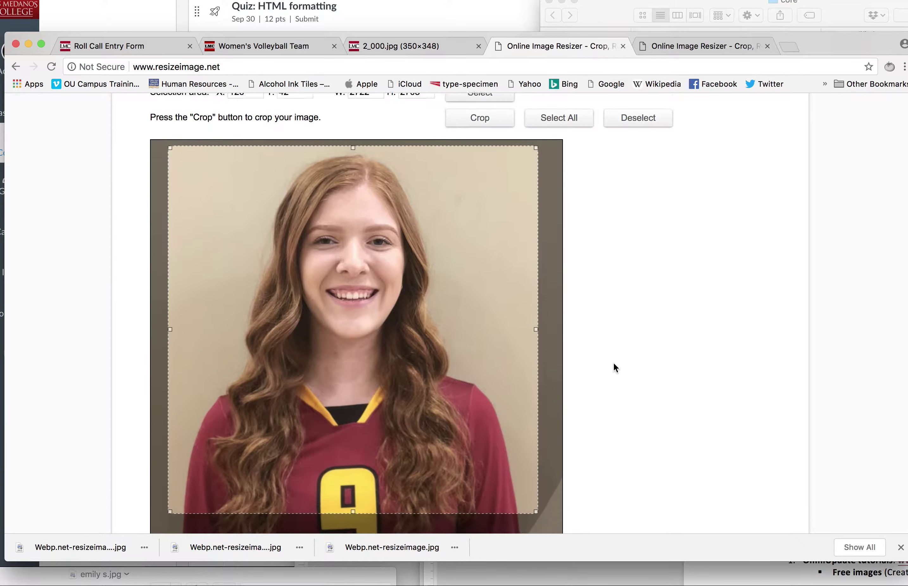
drag(525, 468, 486, 435)
drag(473, 423, 500, 462)
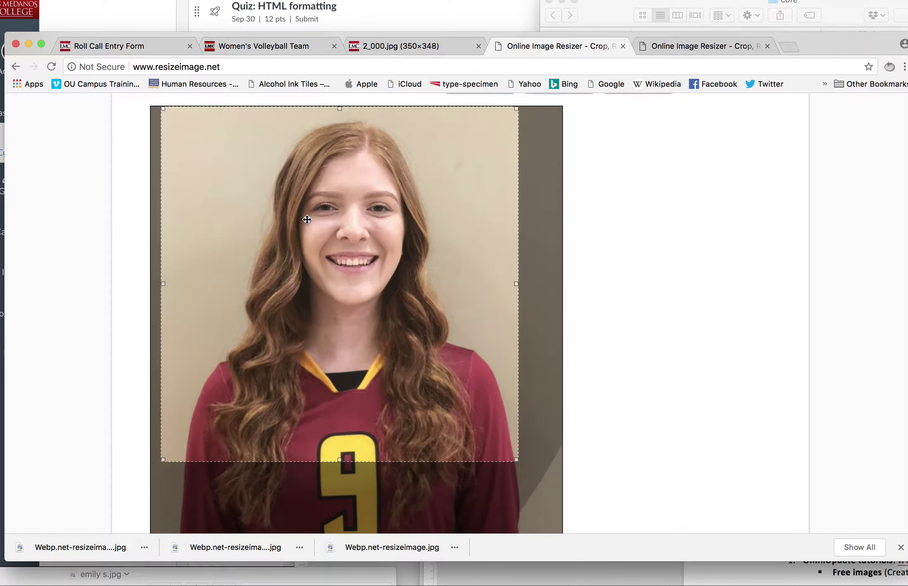
mouse_move(304, 219)
mouse_down()
mouse_move(327, 226)
mouse_move(314, 224)
mouse_up()
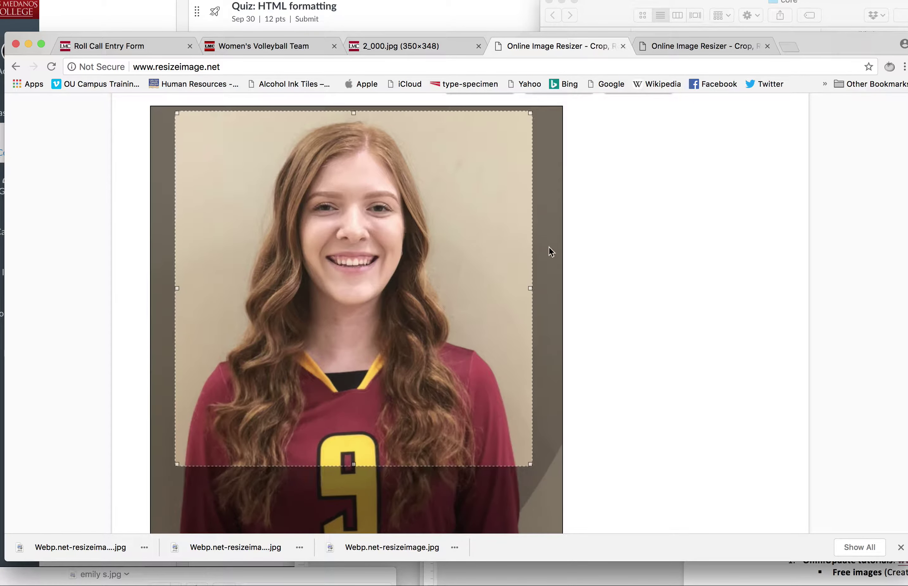
scroll(623, 260, up, 3)
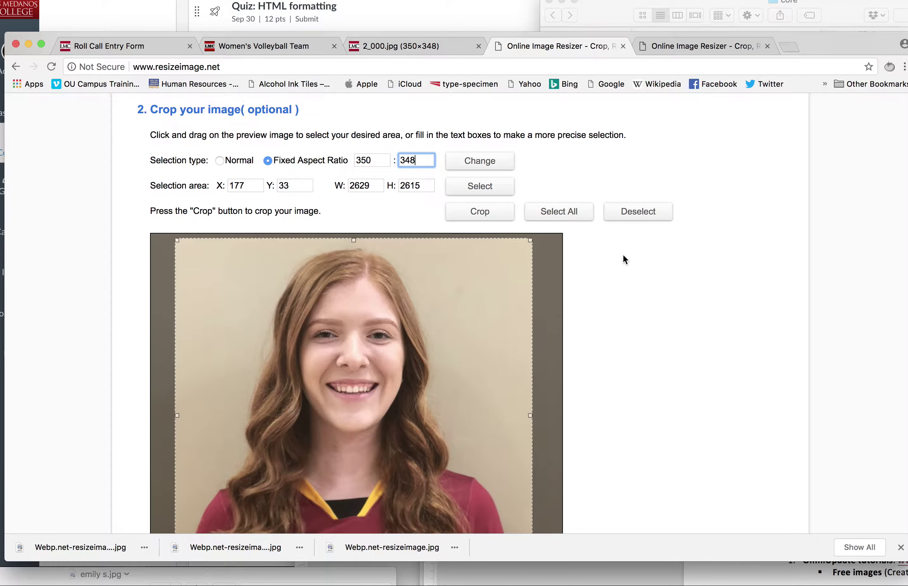
click(480, 213)
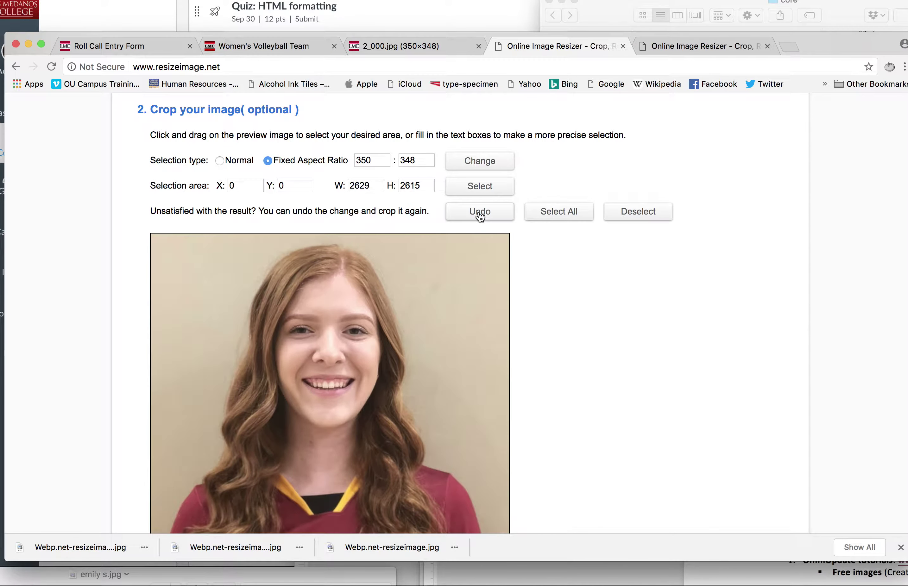
Step: Set the resized width of the cropped portrait to 350 px with the aspect ratio kept, and check the matching height
scroll(594, 347, down, 5)
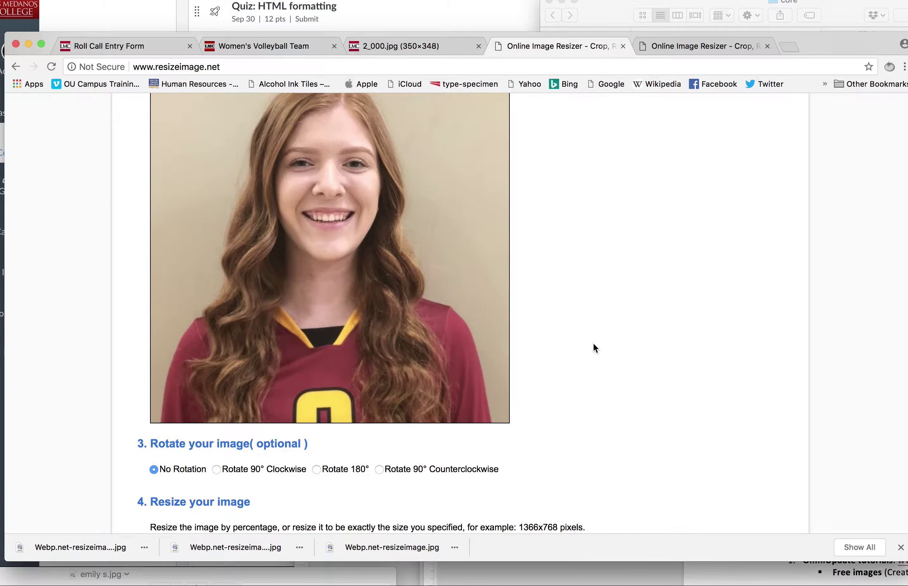
scroll(592, 342, down, 3)
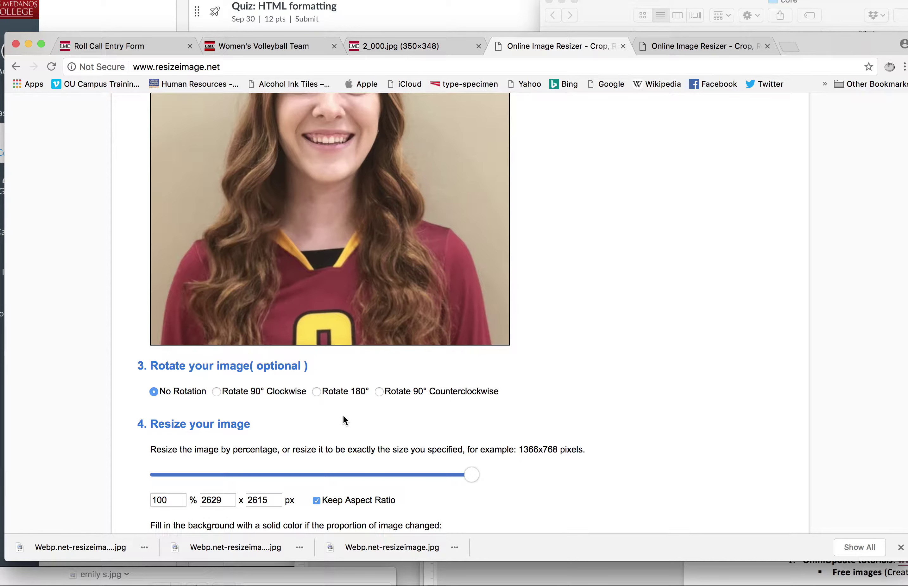
scroll(345, 416, down, 5)
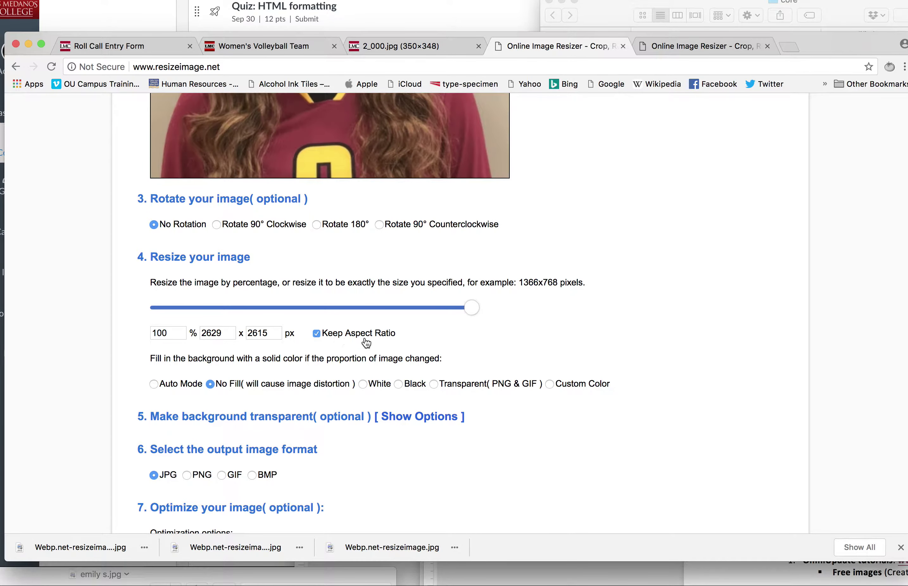
scroll(374, 341, up, 1)
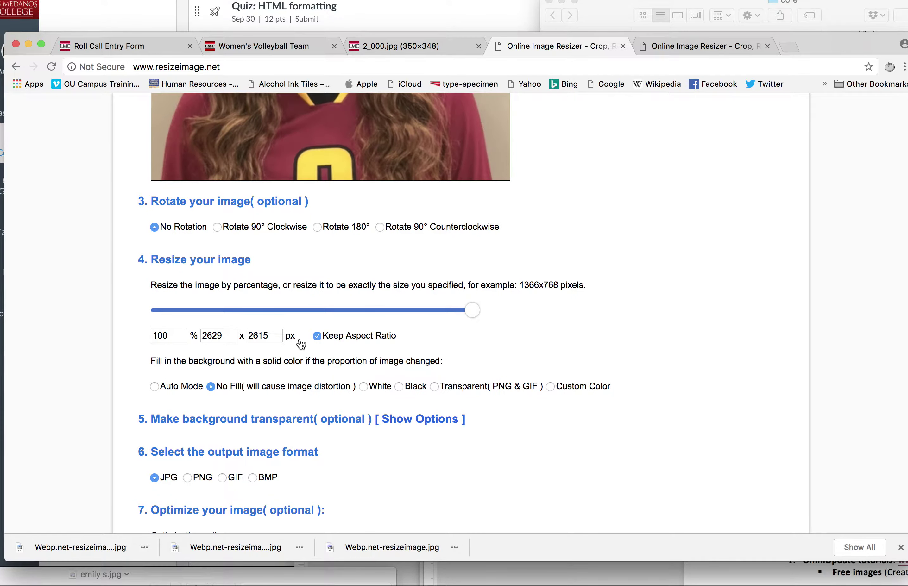
double_click(223, 336)
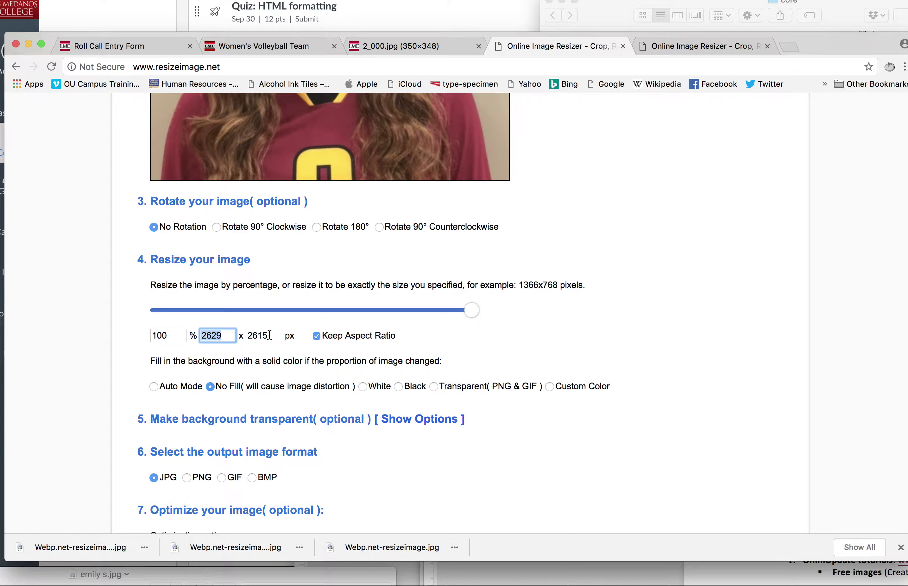
text(350)
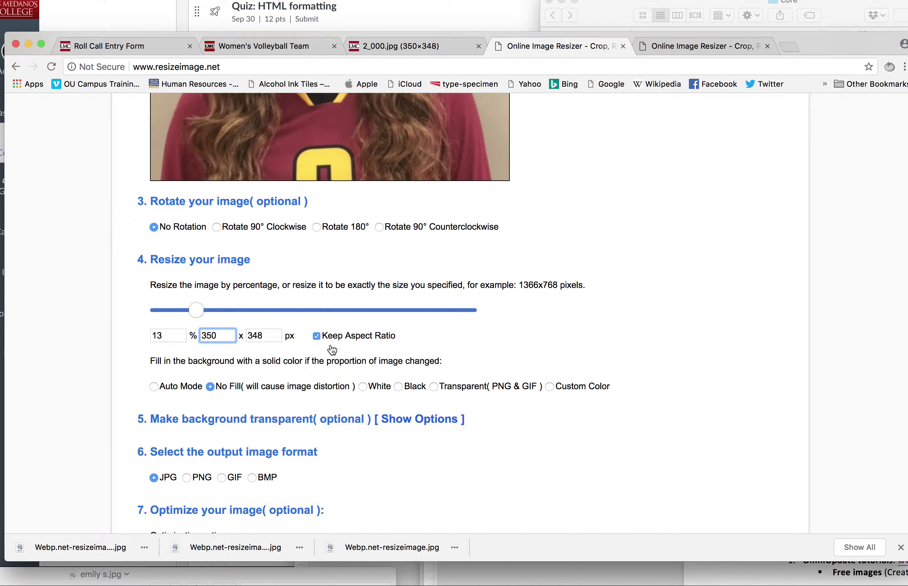
click(275, 336)
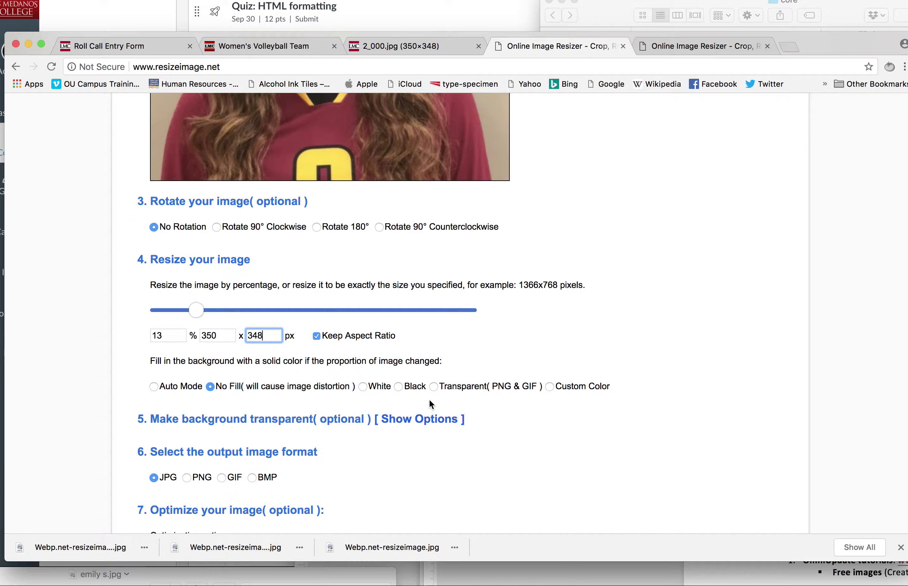
Step: Process the cropped portrait with JPG output, no background fill and best image quality at 91%
scroll(408, 384, down, 3)
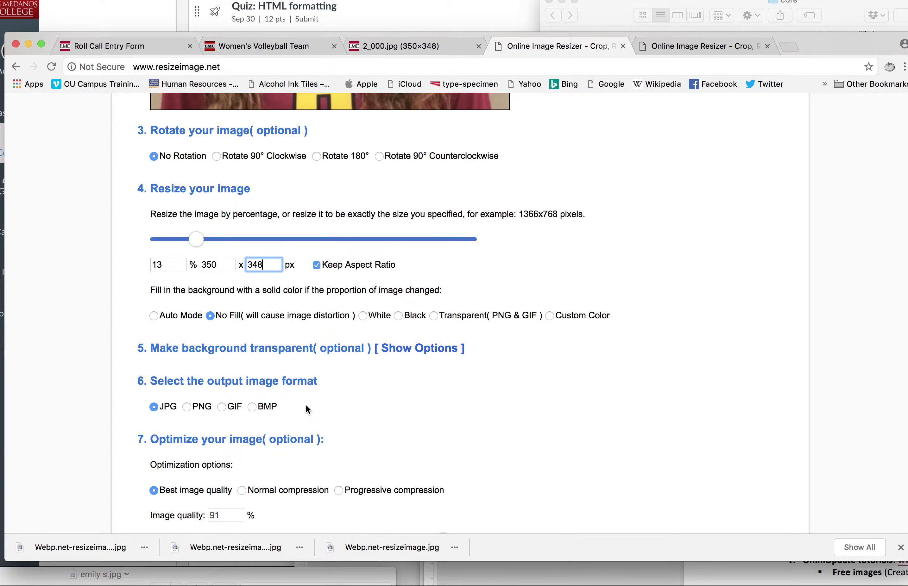
scroll(352, 406, down, 5)
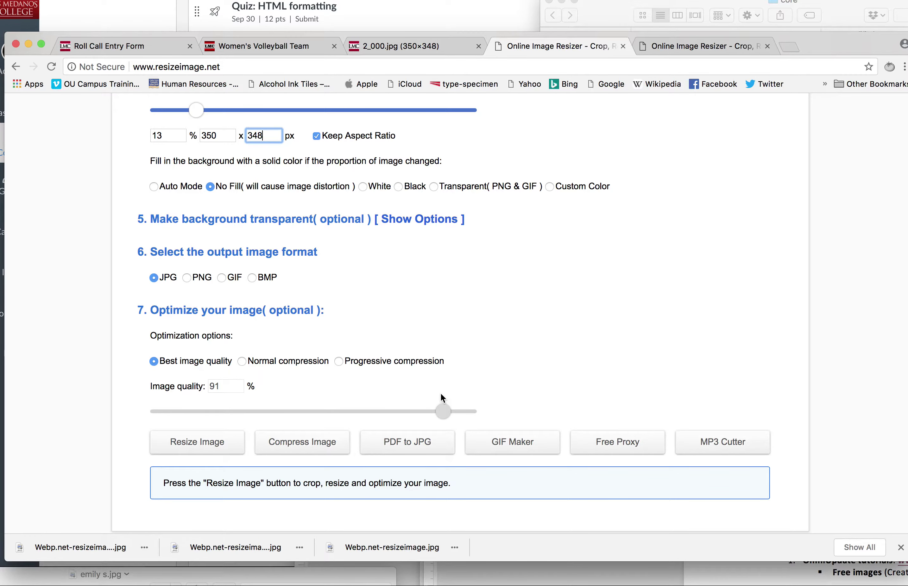
drag(443, 415, 439, 415)
scroll(546, 364, down, 3)
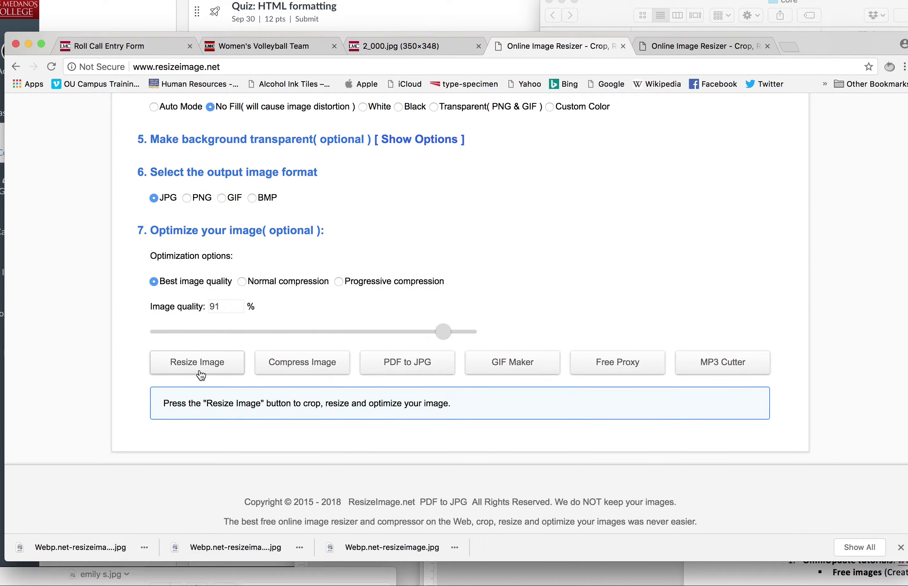
click(206, 368)
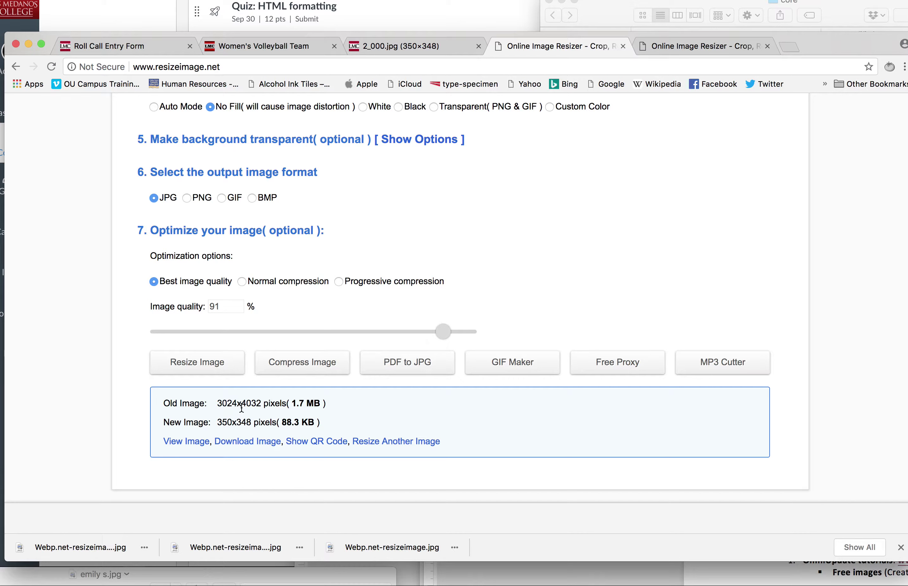
Step: Compare the file sizes of the old and new images, and download the resized portrait
drag(342, 399, 289, 400)
drag(322, 423, 282, 422)
click(253, 444)
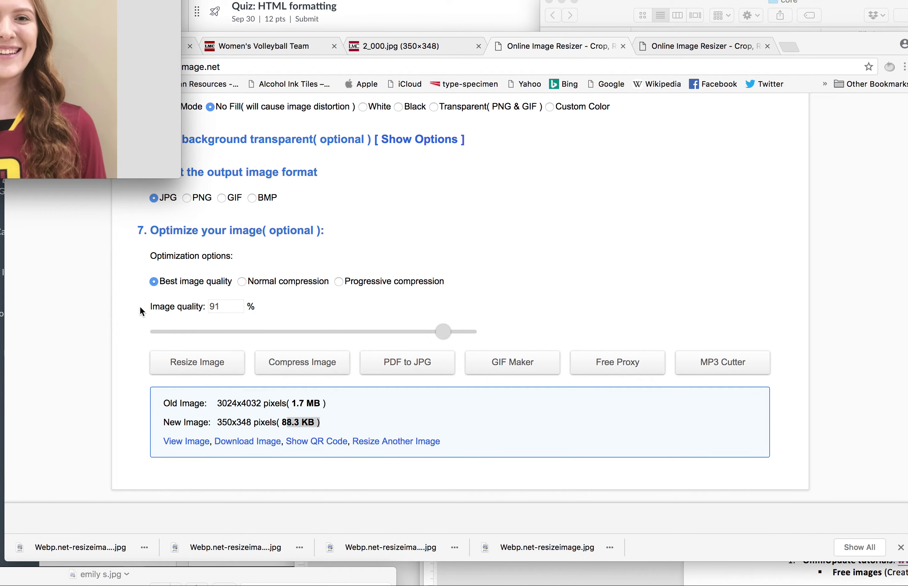
Step: Place the downloaded portrait beside the original full-size photo in Preview to compare the two
drag(564, 92, 806, 87)
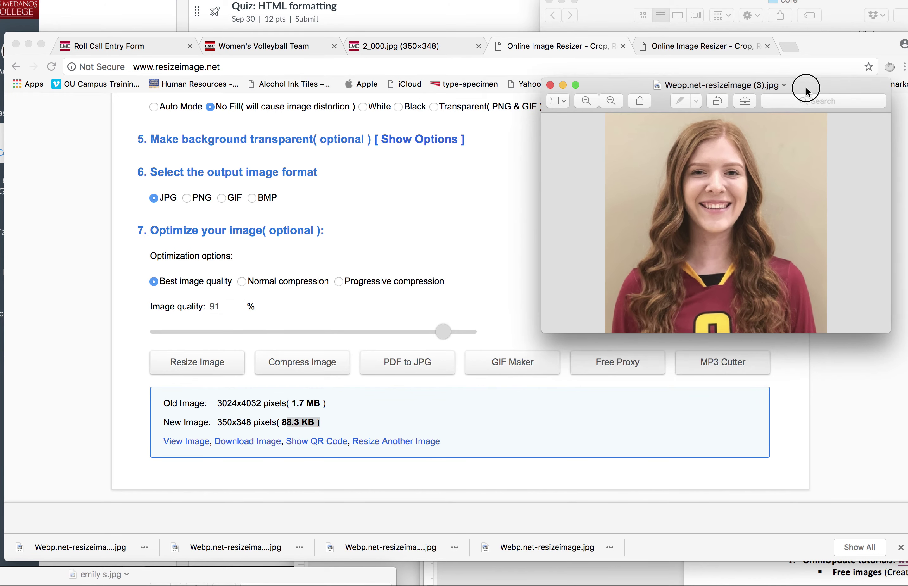
double_click(334, 583)
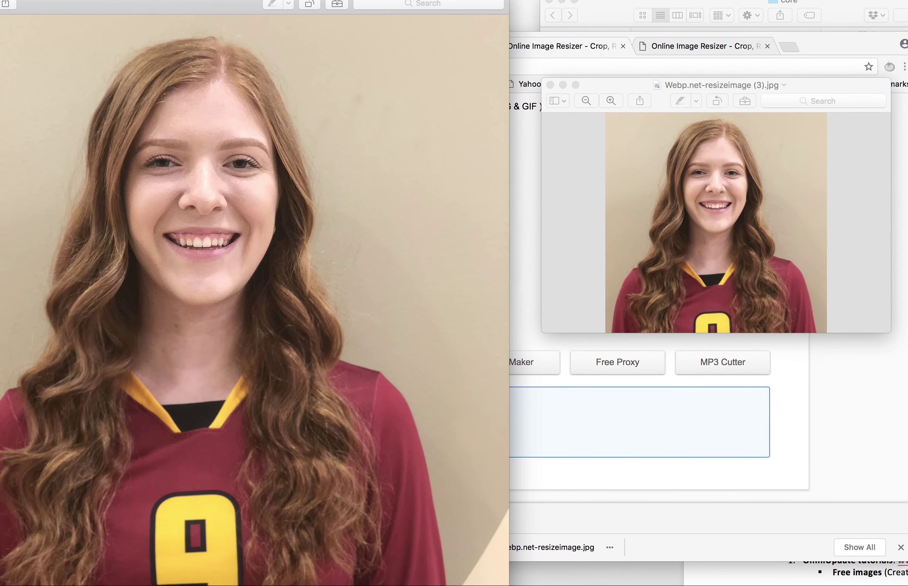